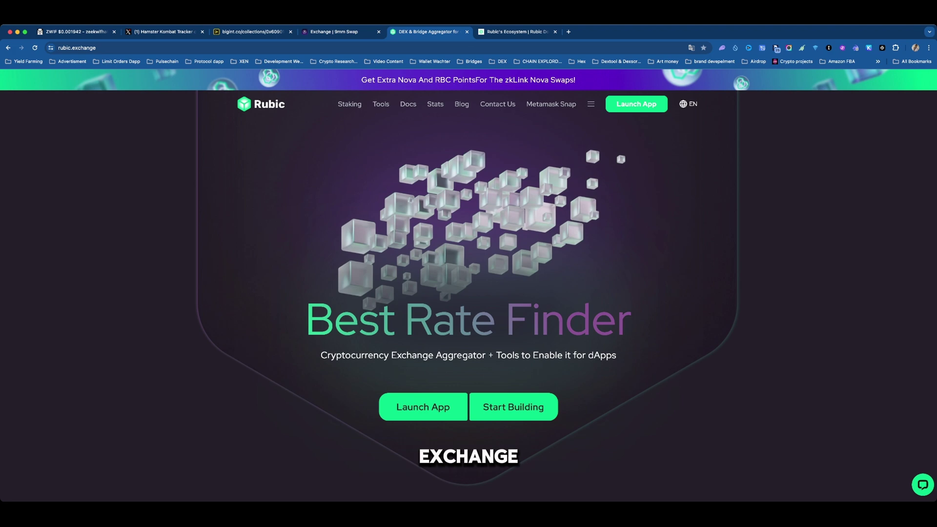
Look through the Rubic homepage's figures for blockchains, bridges, DEXs and tokens, its supported networks and exchange features.
{"action": "scroll", "coordinate": [468, 285], "scroll_direction": "down", "scroll_amount": 5}
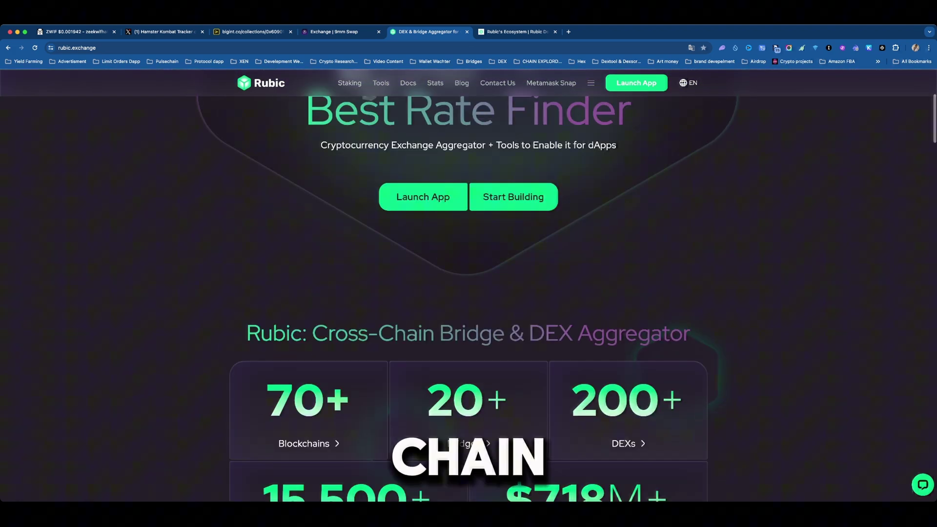
{"action": "scroll", "coordinate": [469, 286], "scroll_direction": "down", "scroll_amount": 1}
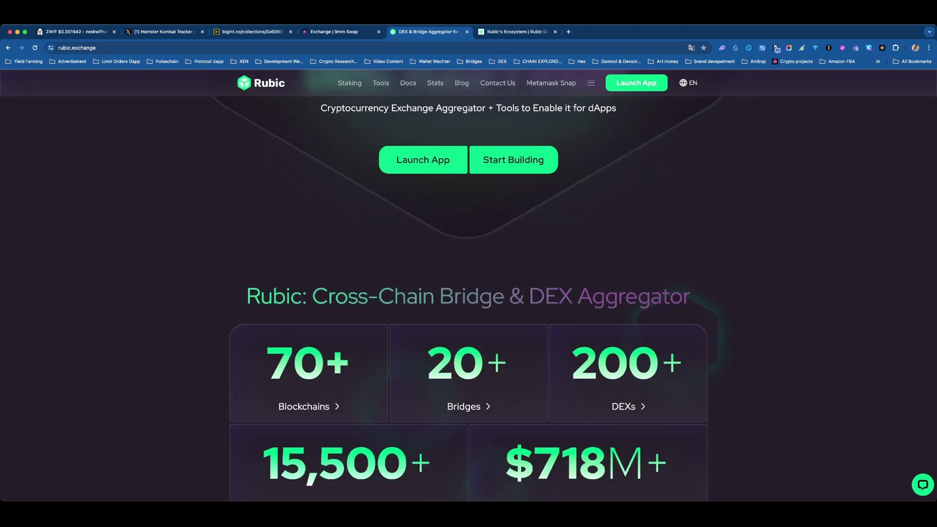
{"action": "scroll", "coordinate": [468, 285], "scroll_direction": "up", "scroll_amount": 1}
{"action": "scroll", "coordinate": [469, 285], "scroll_direction": "down", "scroll_amount": 3}
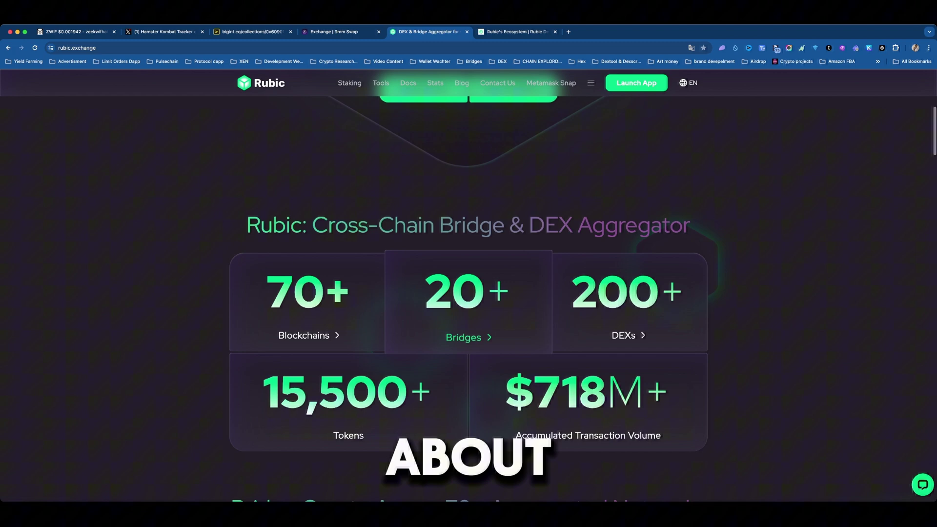
{"action": "scroll", "coordinate": [468, 293], "scroll_direction": "down", "scroll_amount": 1}
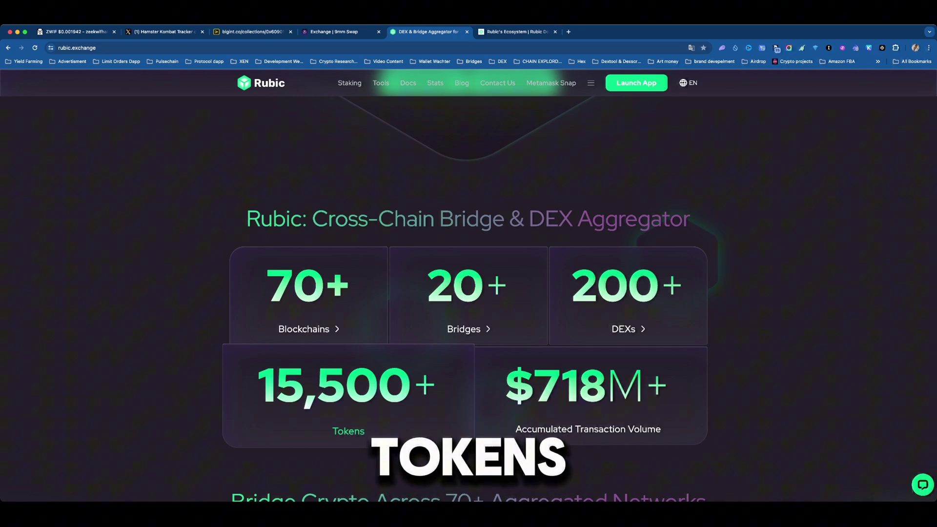
{"action": "scroll", "coordinate": [468, 293], "scroll_direction": "down", "scroll_amount": 5}
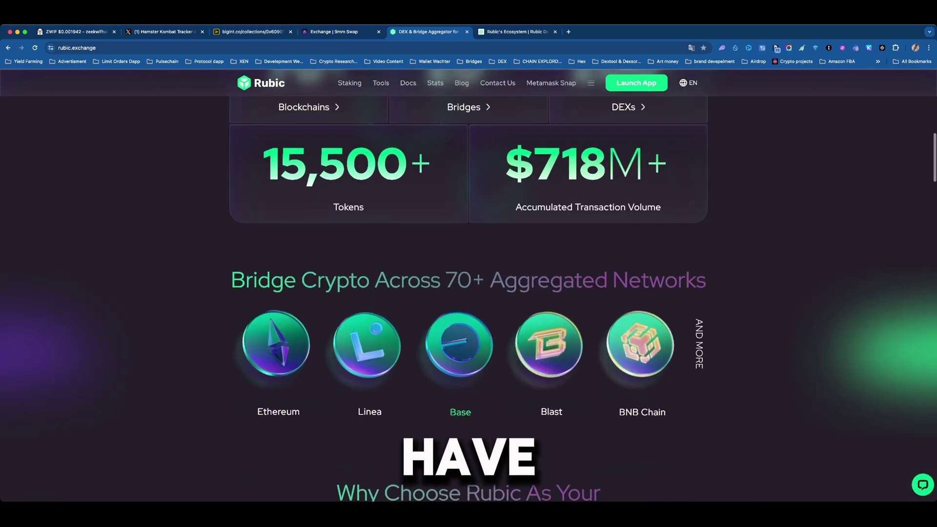
{"action": "scroll", "coordinate": [469, 293], "scroll_direction": "down", "scroll_amount": 2}
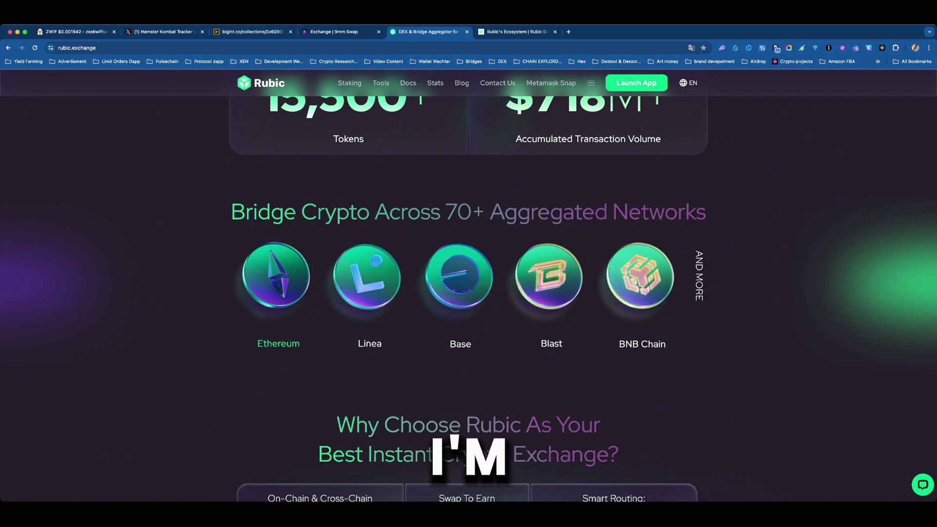
{"action": "scroll", "coordinate": [469, 293], "scroll_direction": "down", "scroll_amount": 5}
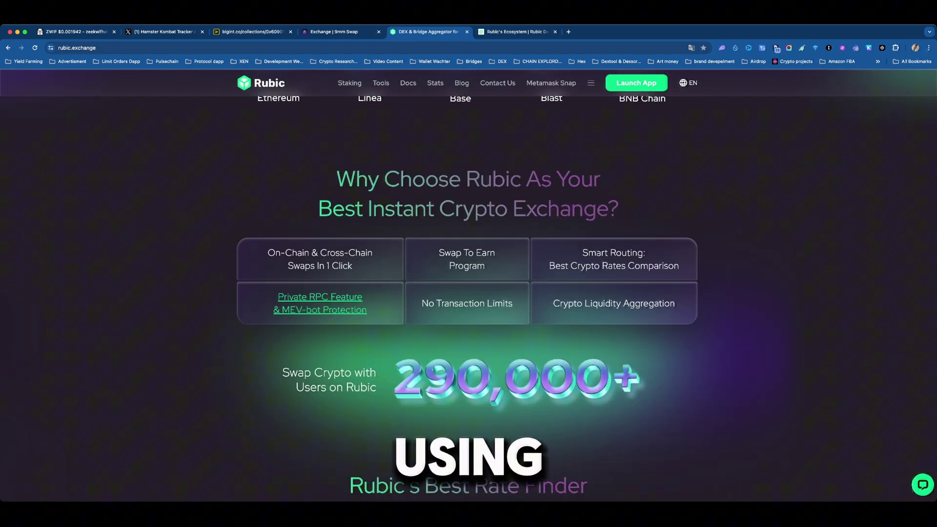
{"action": "scroll", "coordinate": [469, 293], "scroll_direction": "up", "scroll_amount": 10}
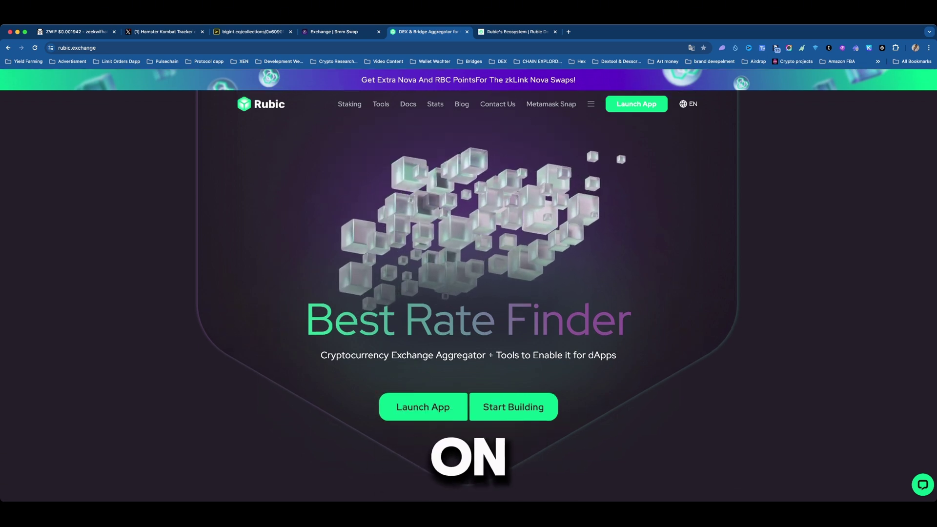
Launch the Rubic swap app, log out of the connected wallet and reconnect through MetaMask.
{"action": "left_click", "coordinate": [422, 406]}
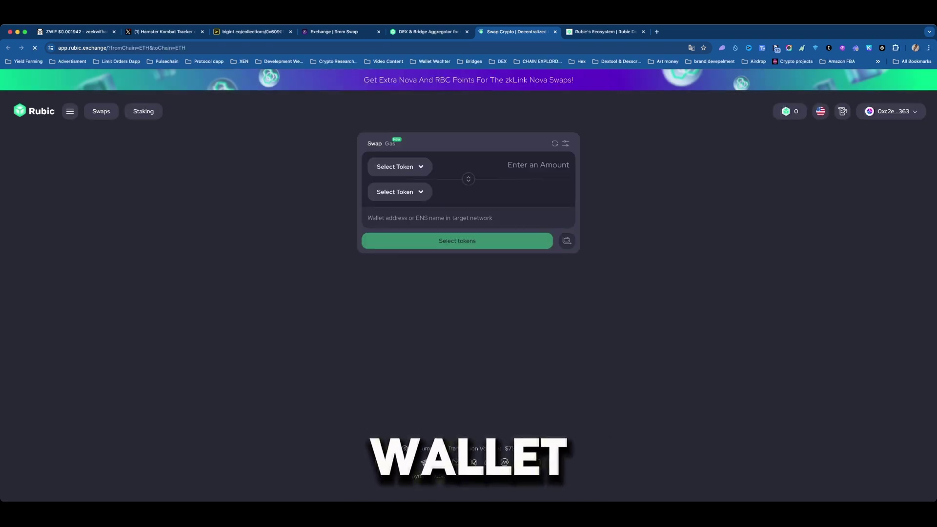
{"action": "left_click", "coordinate": [890, 111]}
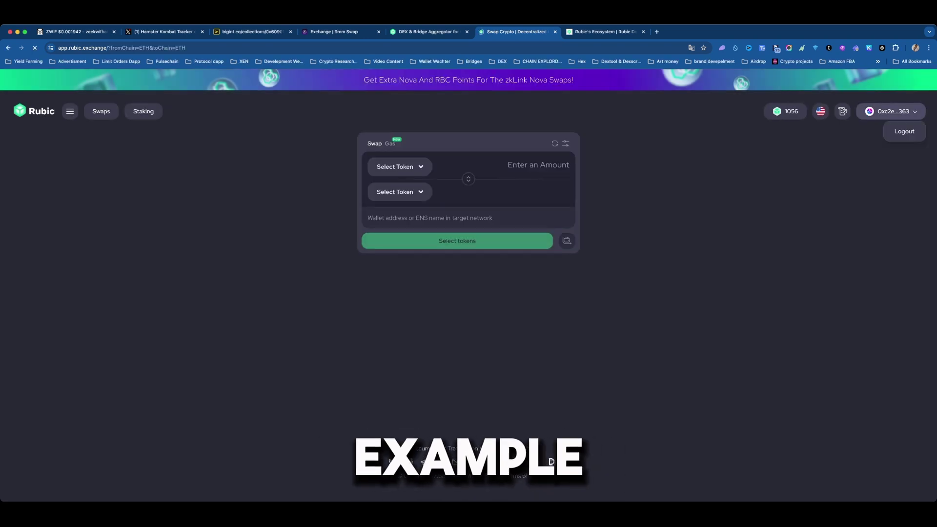
{"action": "left_click", "coordinate": [903, 132]}
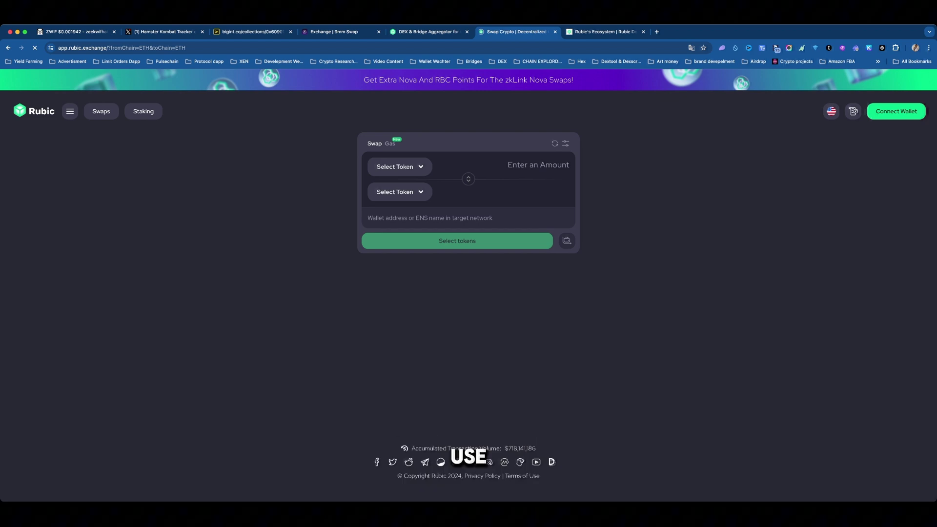
{"action": "left_click", "coordinate": [891, 111]}
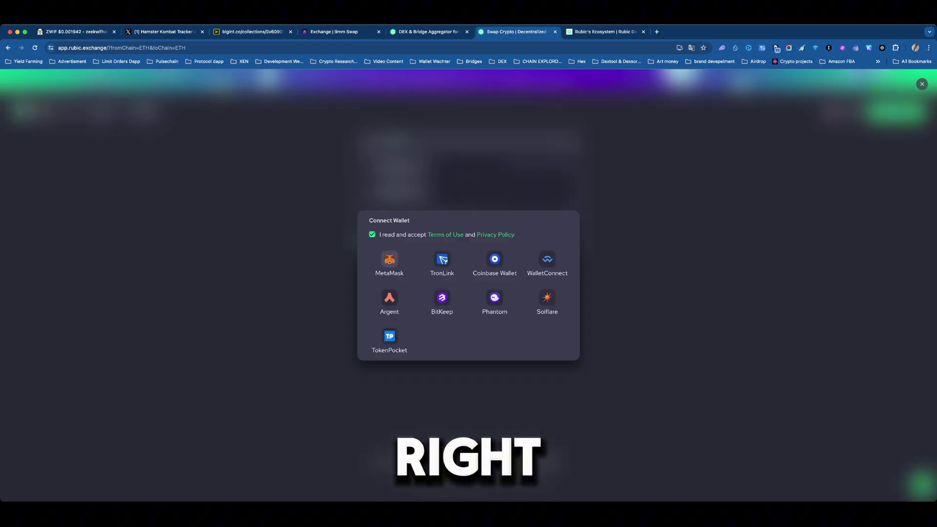
{"action": "left_click", "coordinate": [390, 259]}
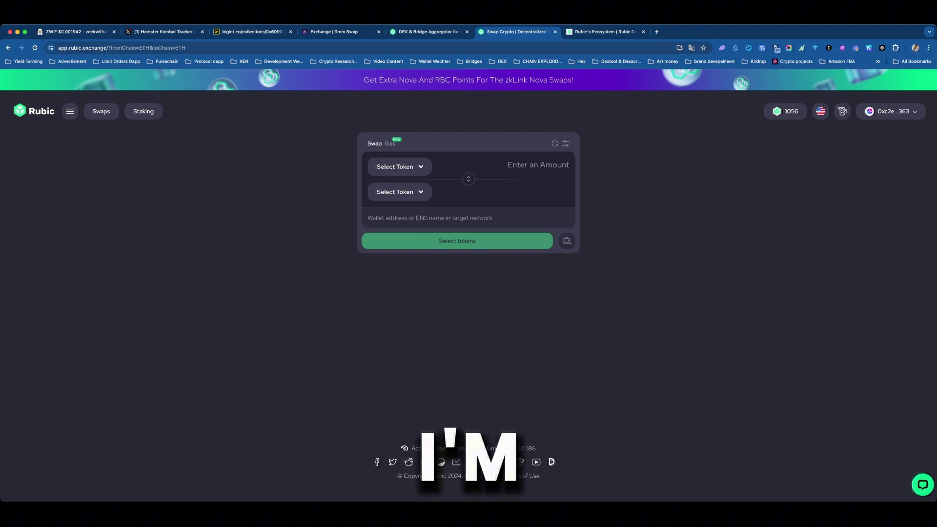
Choose PLS on the Pulsechain network from the full blockchain list as the token to swap from.
{"action": "left_click", "coordinate": [399, 192]}
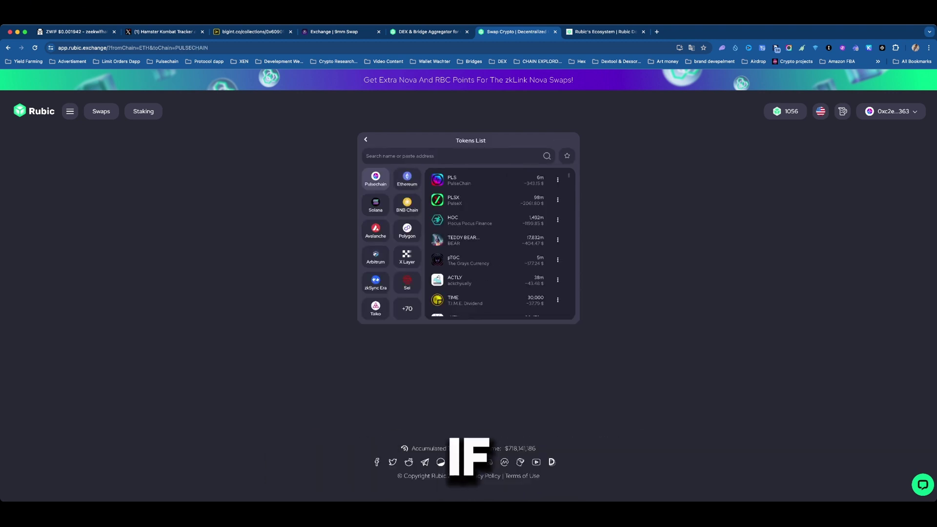
{"action": "left_click", "coordinate": [407, 308]}
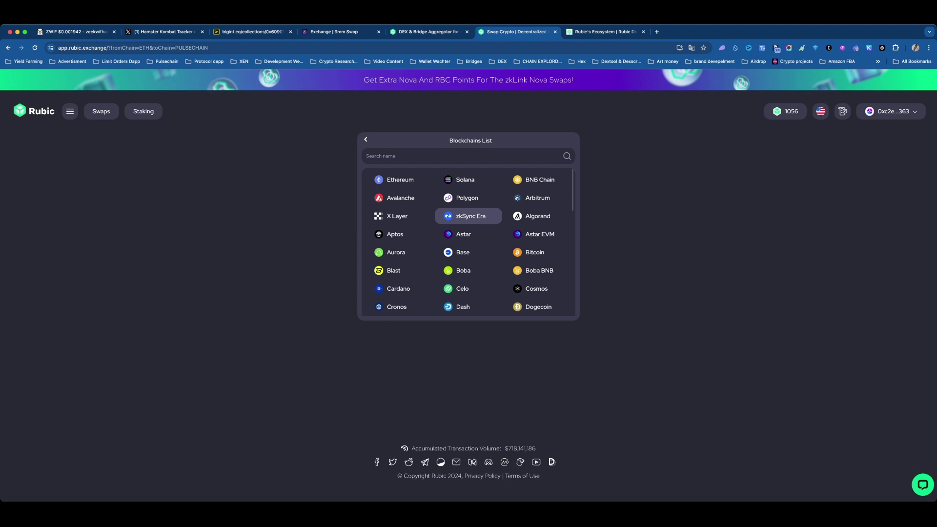
{"action": "scroll", "coordinate": [468, 234], "scroll_direction": "down", "scroll_amount": 3}
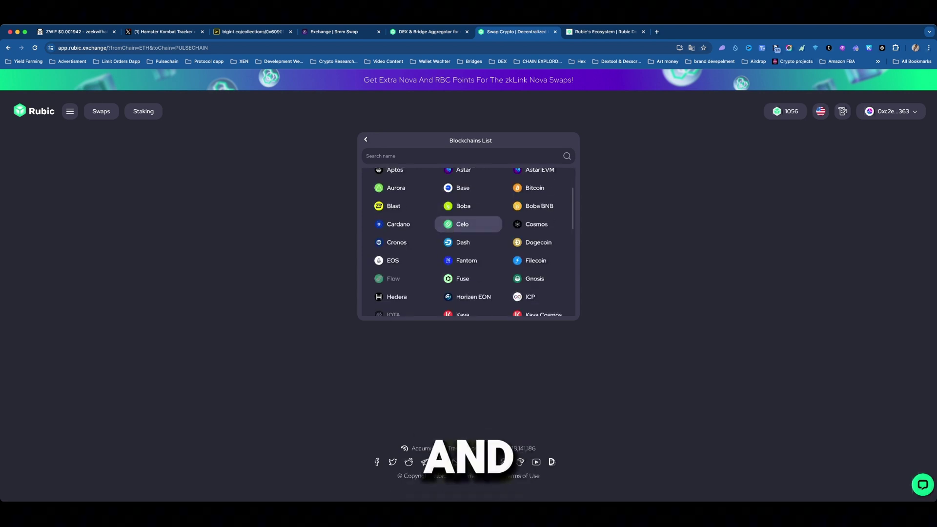
{"action": "scroll", "coordinate": [468, 234], "scroll_direction": "up", "scroll_amount": 3}
{"action": "scroll", "coordinate": [468, 234], "scroll_direction": "down", "scroll_amount": 8}
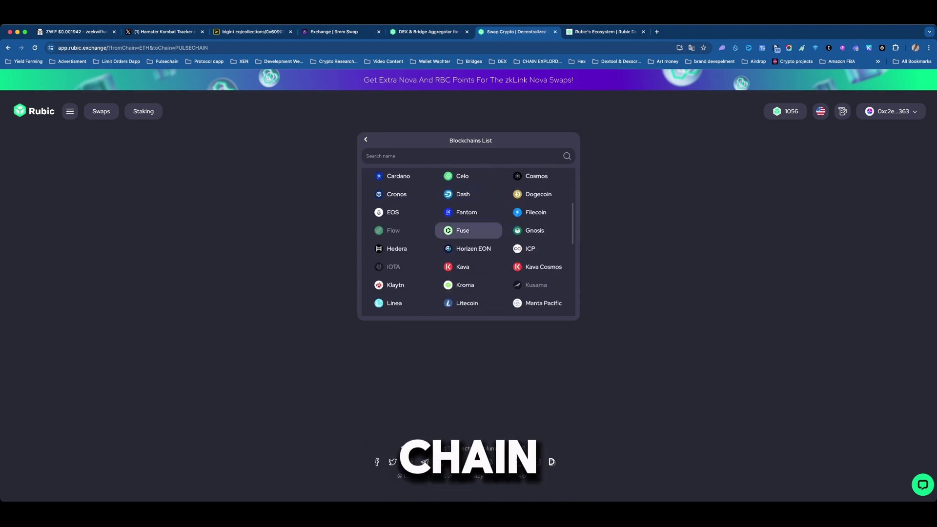
{"action": "scroll", "coordinate": [468, 228], "scroll_direction": "down", "scroll_amount": 3}
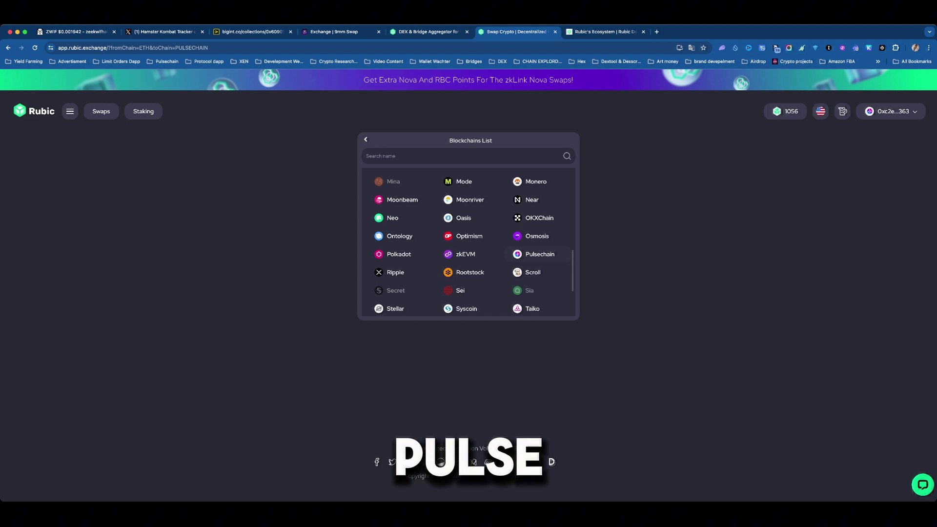
{"action": "left_click", "coordinate": [537, 254]}
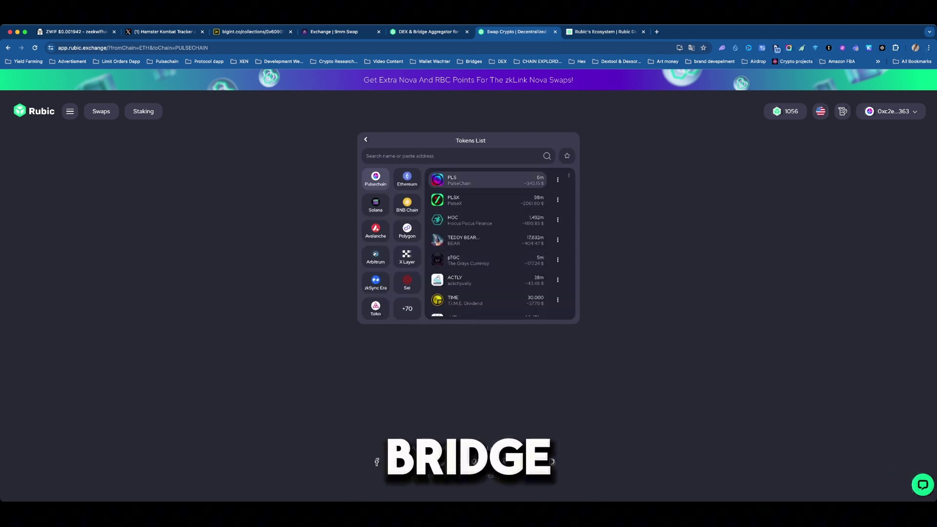
{"action": "left_click", "coordinate": [468, 179]}
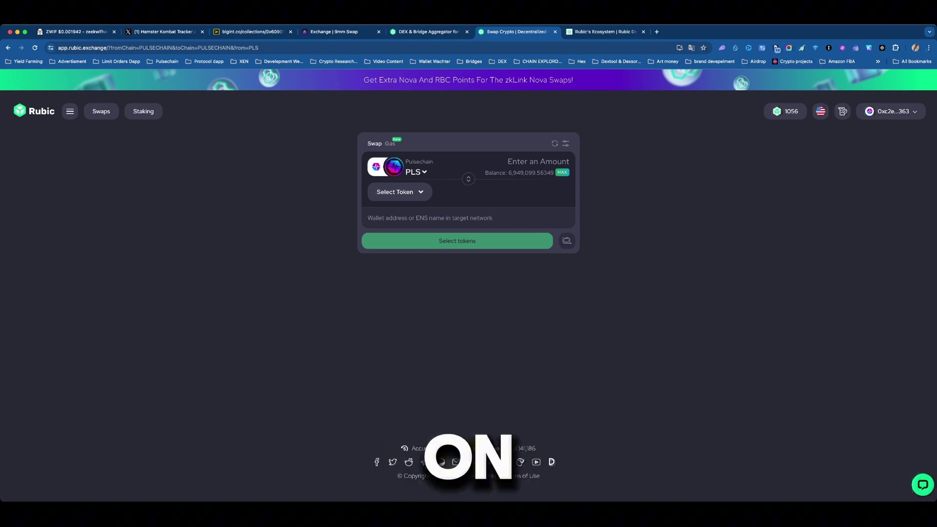
Choose ETH on the Base network from the full blockchain list as the token to receive.
{"action": "left_click", "coordinate": [399, 191]}
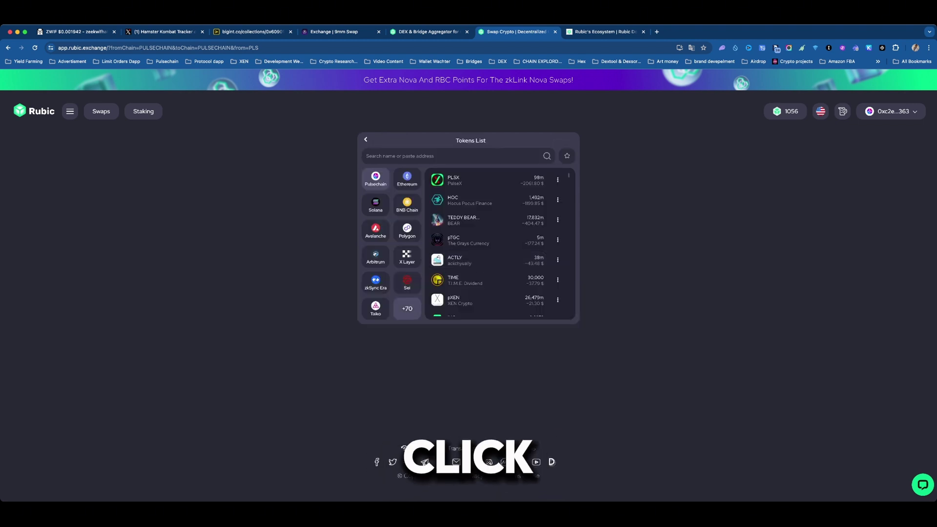
{"action": "left_click", "coordinate": [407, 308]}
{"action": "scroll", "coordinate": [407, 305], "scroll_direction": "up", "scroll_amount": 3}
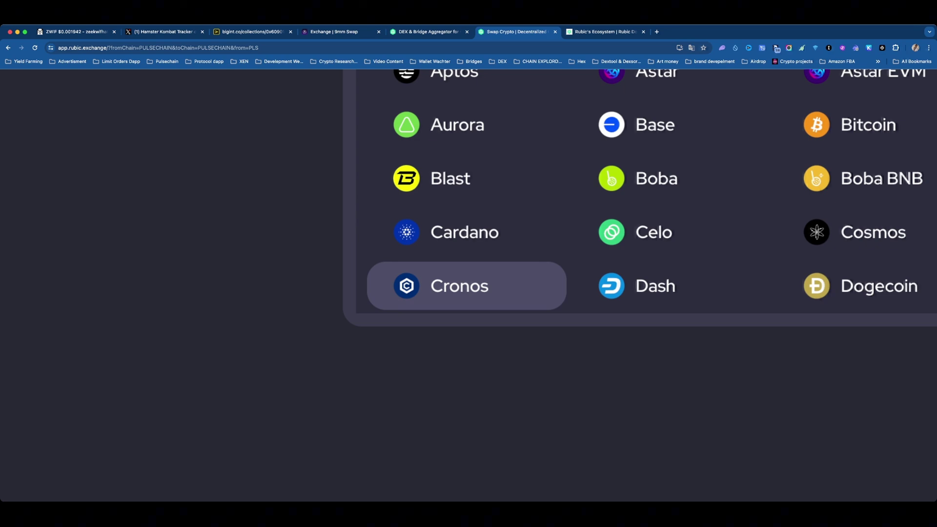
{"action": "scroll", "coordinate": [675, 335], "scroll_direction": "up", "scroll_amount": 1}
{"action": "scroll", "coordinate": [675, 317], "scroll_direction": "up", "scroll_amount": 3}
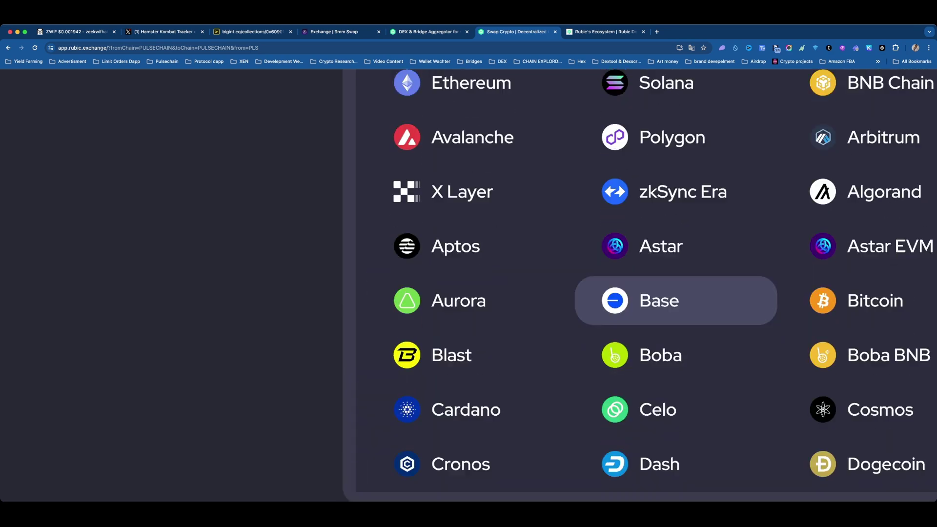
{"action": "left_click", "coordinate": [676, 300]}
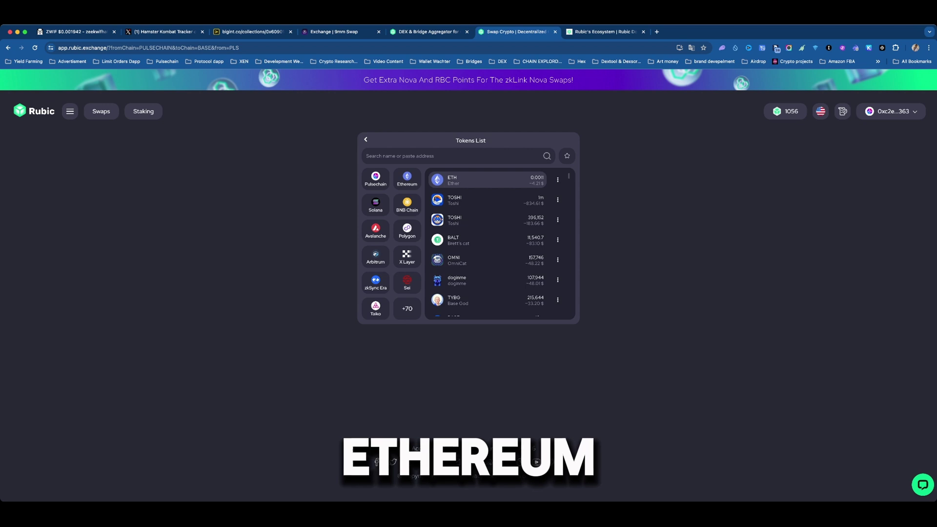
{"action": "left_click", "coordinate": [487, 179]}
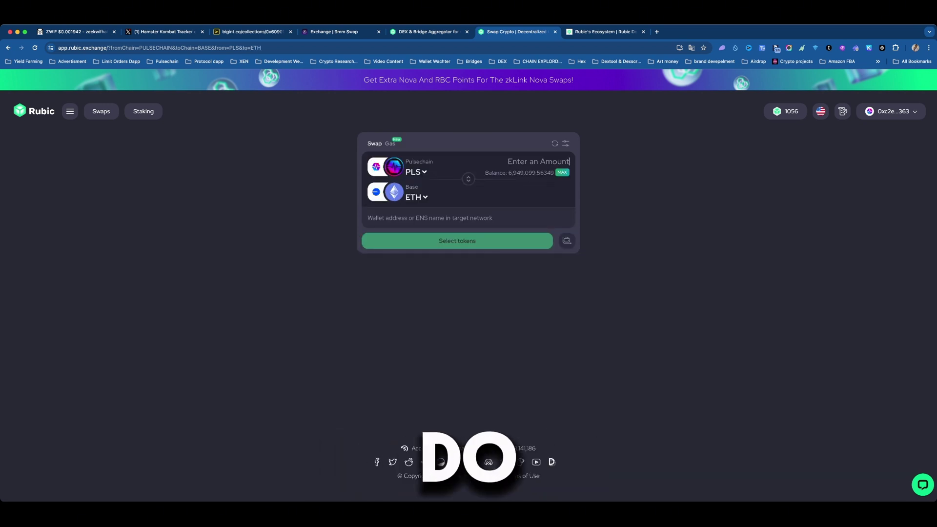
Fill in the maximum PLS balance and change its leading digit so the swap amount is 2,949,099.5634907 PLS.
{"action": "left_click", "coordinate": [562, 172]}
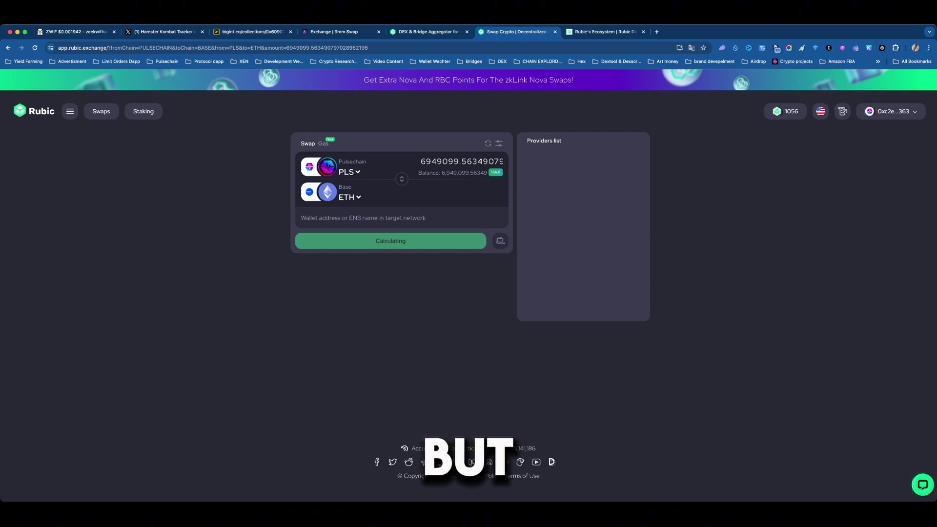
{"action": "left_click", "coordinate": [427, 161]}
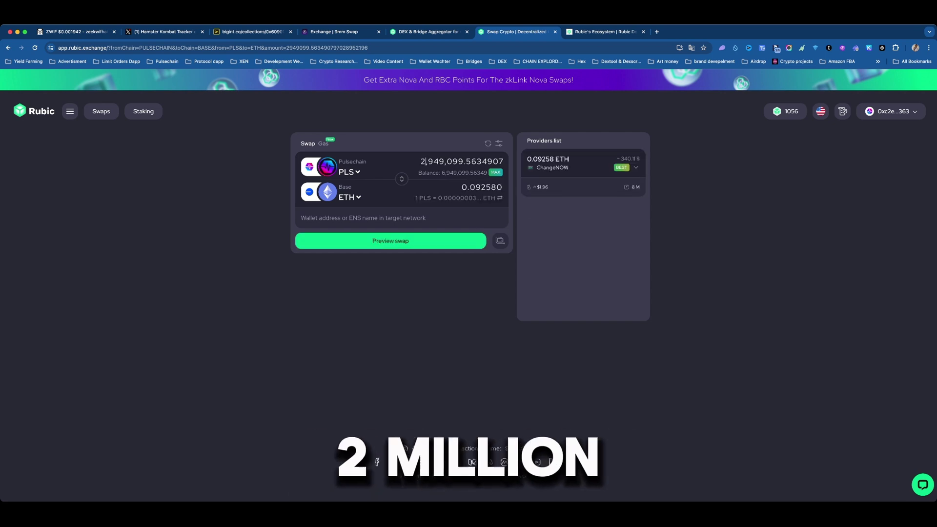
{"action": "key", "text": "BackSpace"}
{"action": "type", "text": "2"}
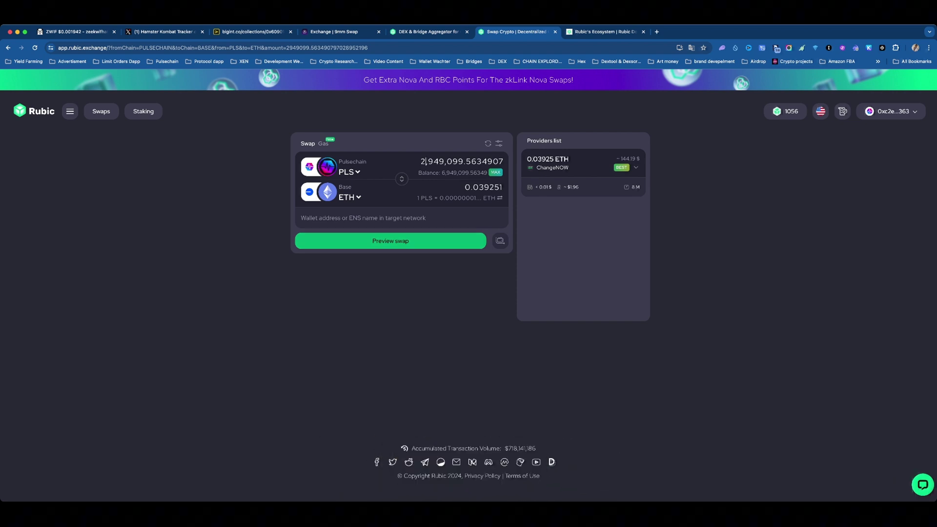
Preview and submit the PLS to ETH swap via ChangeNOW, checking its progress and transaction details.
{"action": "left_click", "coordinate": [390, 240]}
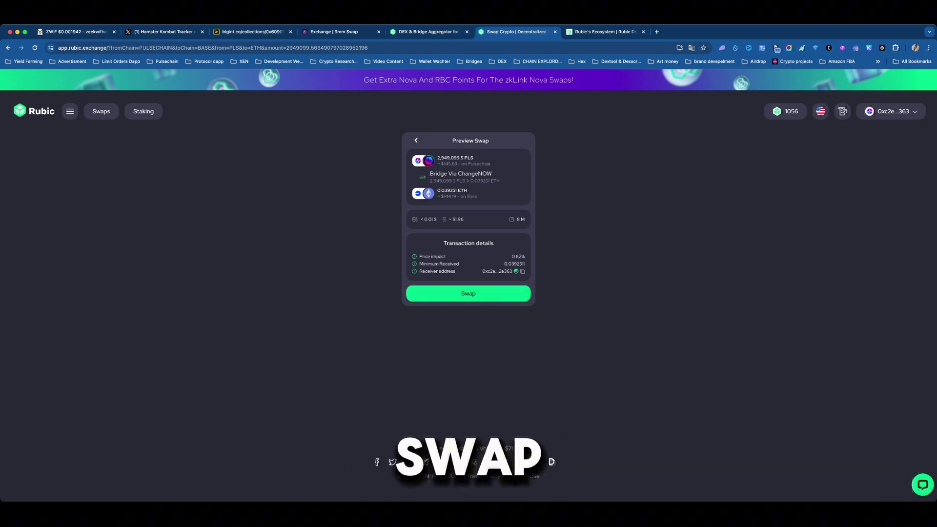
{"action": "left_click", "coordinate": [468, 294]}
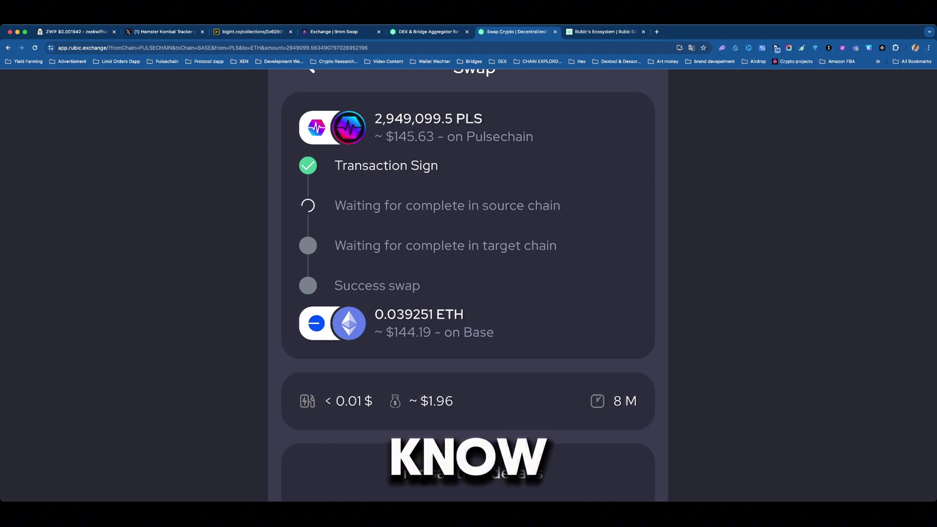
{"action": "scroll", "coordinate": [468, 244], "scroll_direction": "down", "scroll_amount": 4}
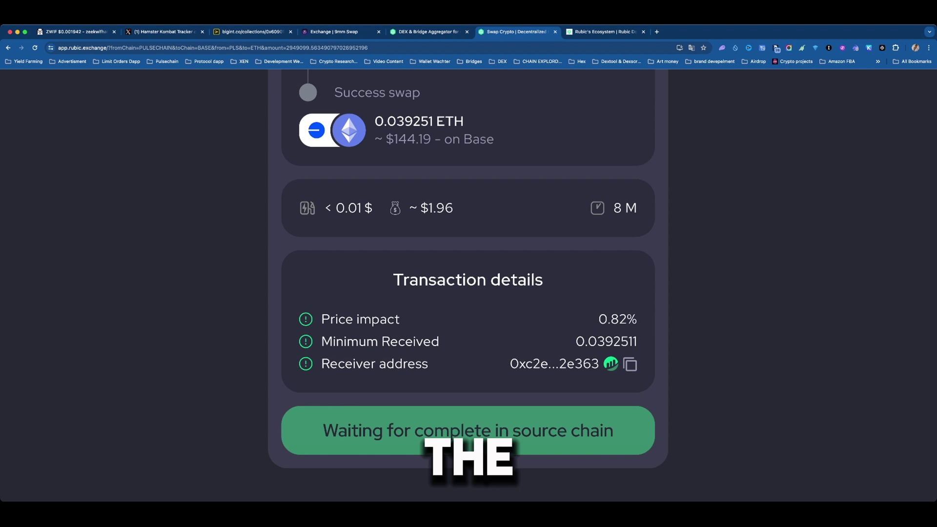
{"action": "scroll", "coordinate": [468, 273], "scroll_direction": "up", "scroll_amount": 1}
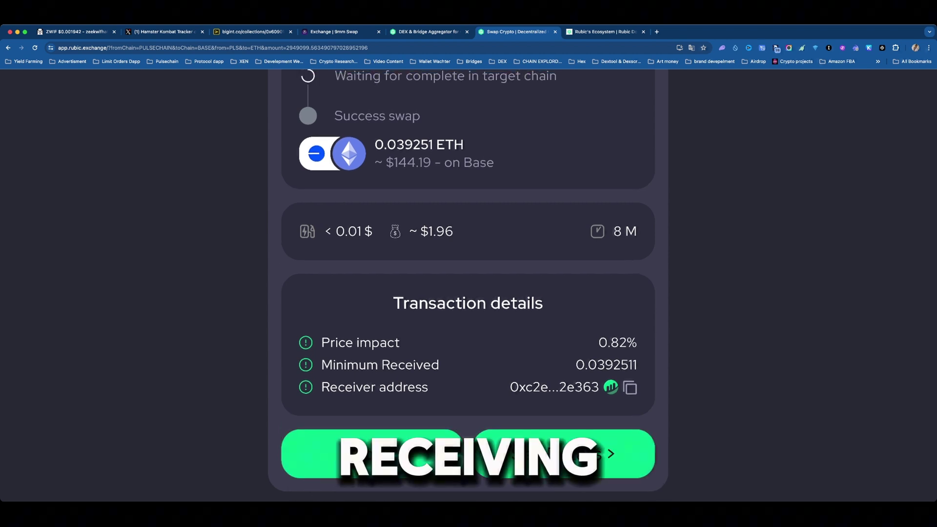
{"action": "scroll", "coordinate": [467, 286], "scroll_direction": "up", "scroll_amount": 2}
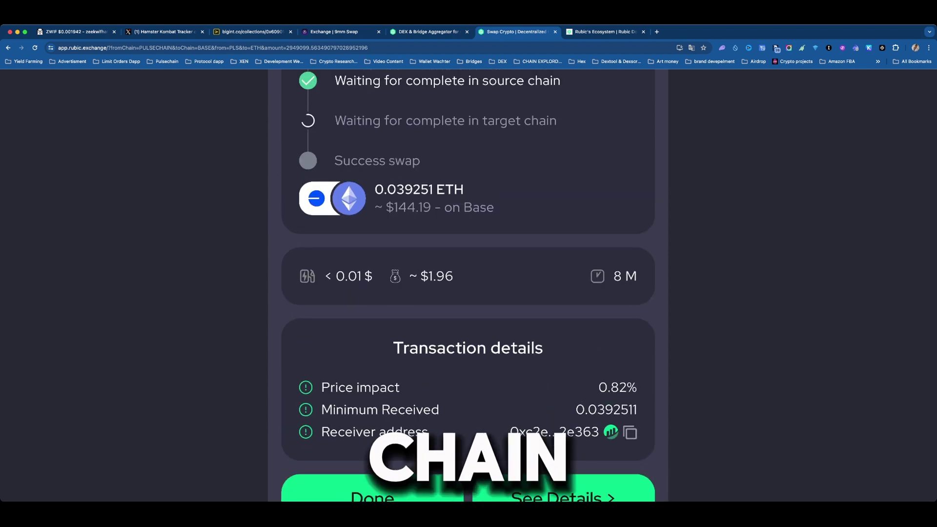
{"action": "scroll", "coordinate": [469, 287], "scroll_direction": "up", "scroll_amount": 5}
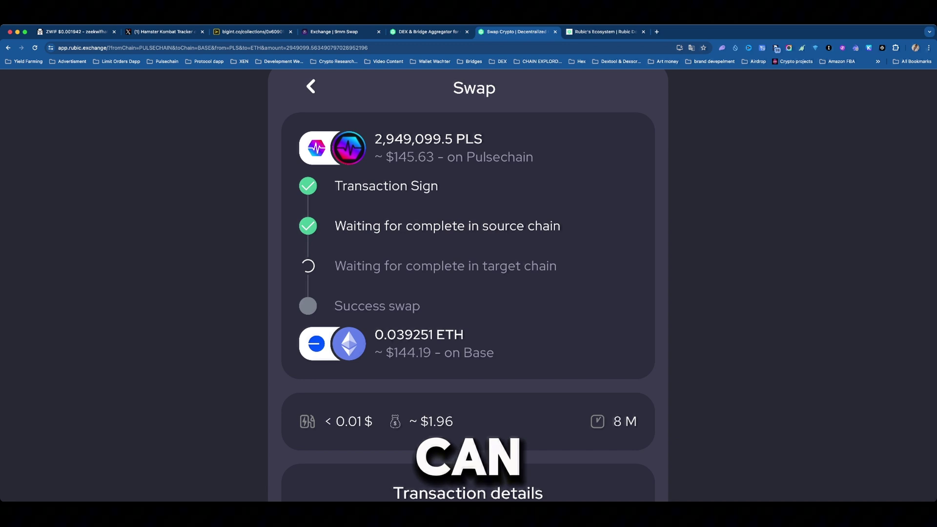
{"action": "scroll", "coordinate": [467, 285], "scroll_direction": "down", "scroll_amount": 1}
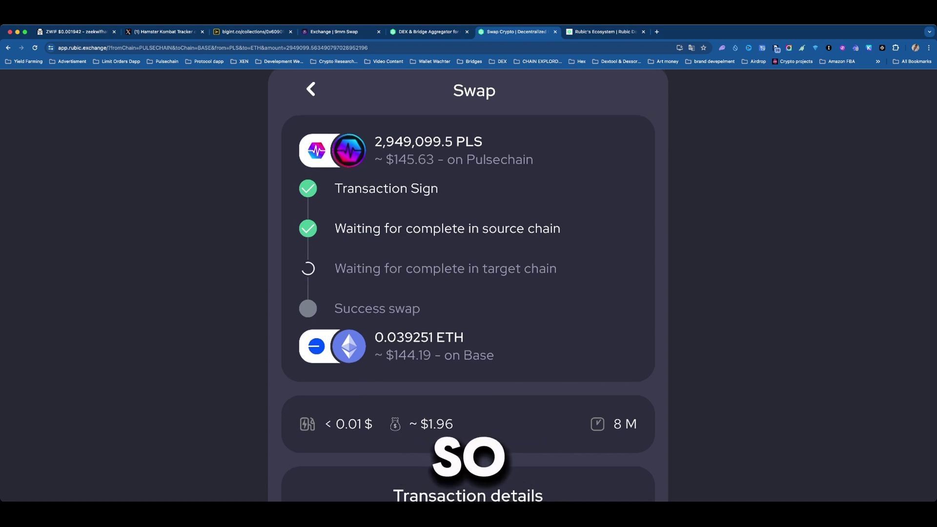
Close the progress view of the submitted PLS to ETH swap and return to the swap form.
{"action": "scroll", "coordinate": [468, 285], "scroll_direction": "down", "scroll_amount": 5}
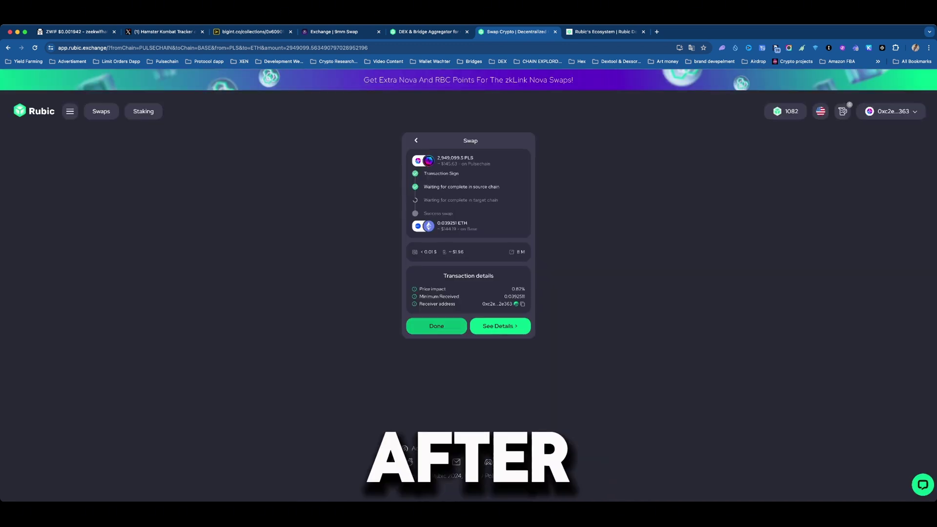
{"action": "left_click", "coordinate": [437, 326]}
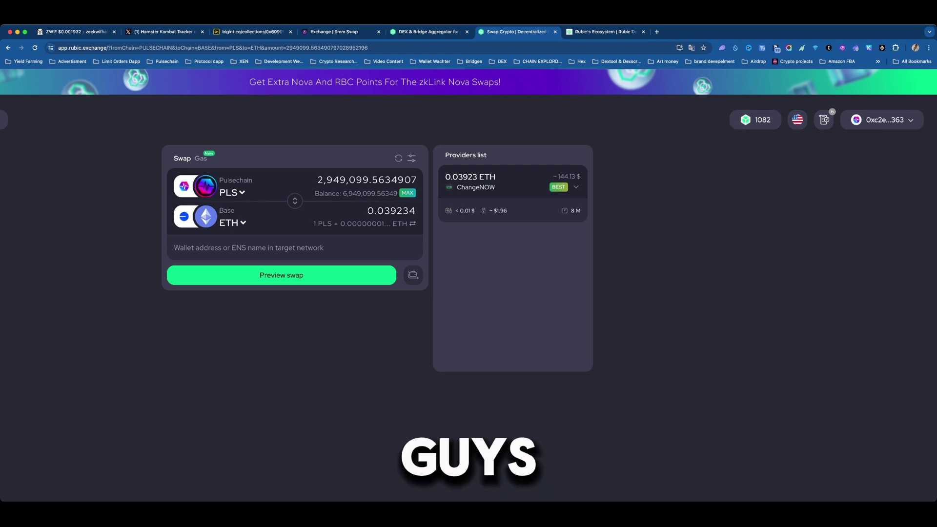
{"action": "scroll", "coordinate": [468, 285], "scroll_direction": "left", "scroll_amount": 3}
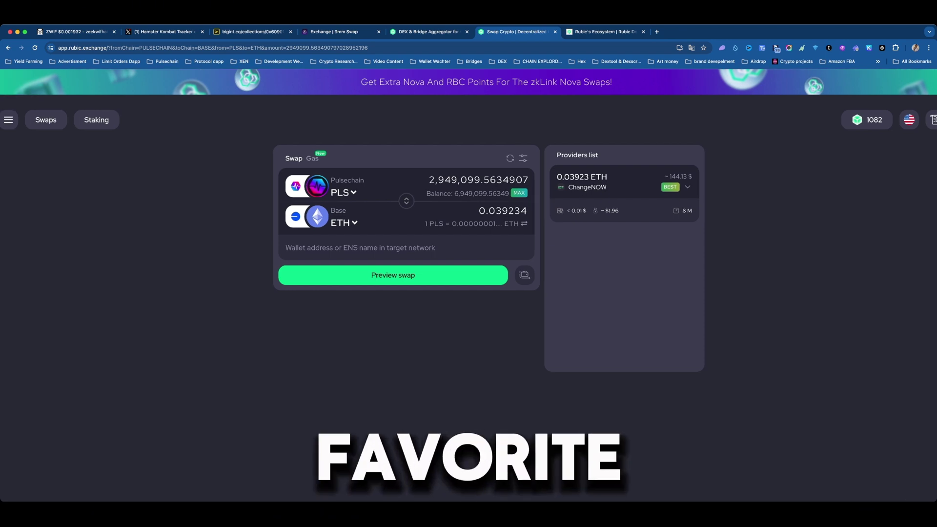
{"action": "scroll", "coordinate": [468, 285], "scroll_direction": "down", "scroll_amount": 3}
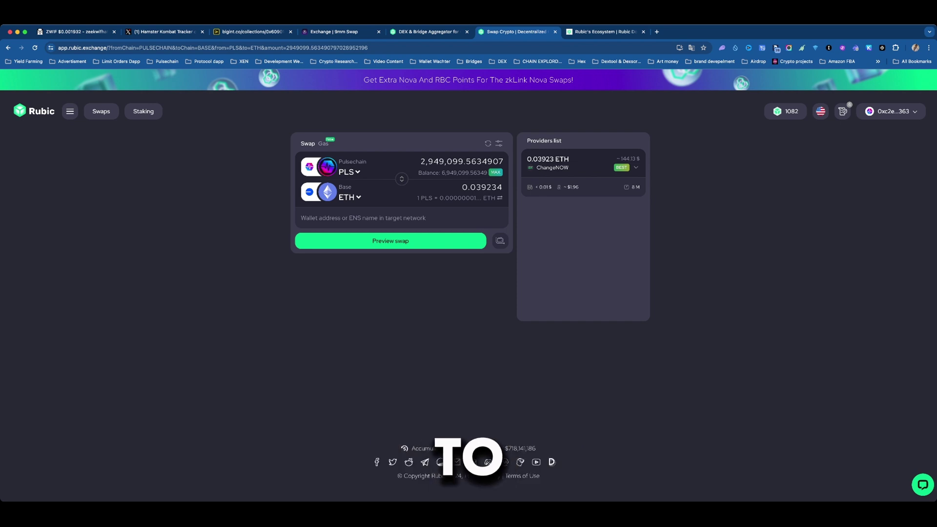
Browse the full blockchain list for the receiving side and choose BTC on the Bitcoin network as the token to receive.
{"action": "left_click", "coordinate": [349, 197]}
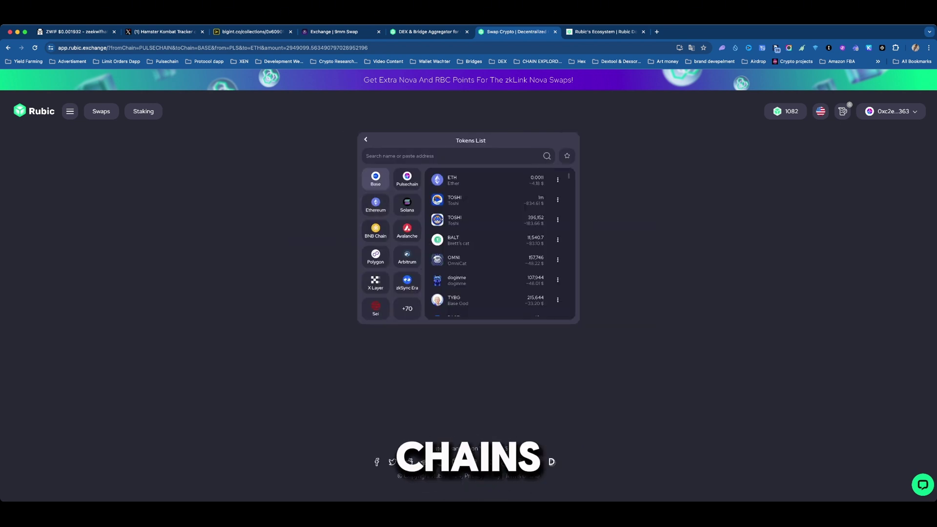
{"action": "left_click", "coordinate": [407, 309]}
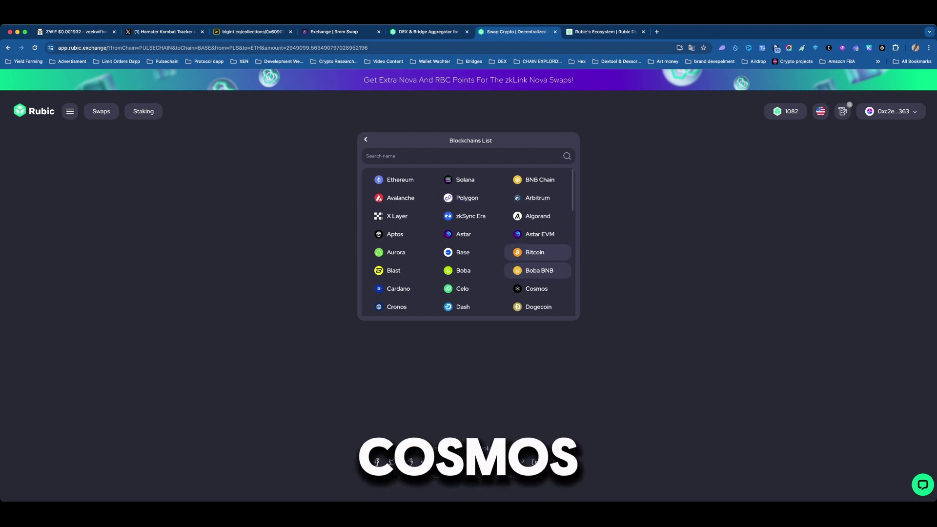
{"action": "scroll", "coordinate": [537, 270], "scroll_direction": "down", "scroll_amount": 1}
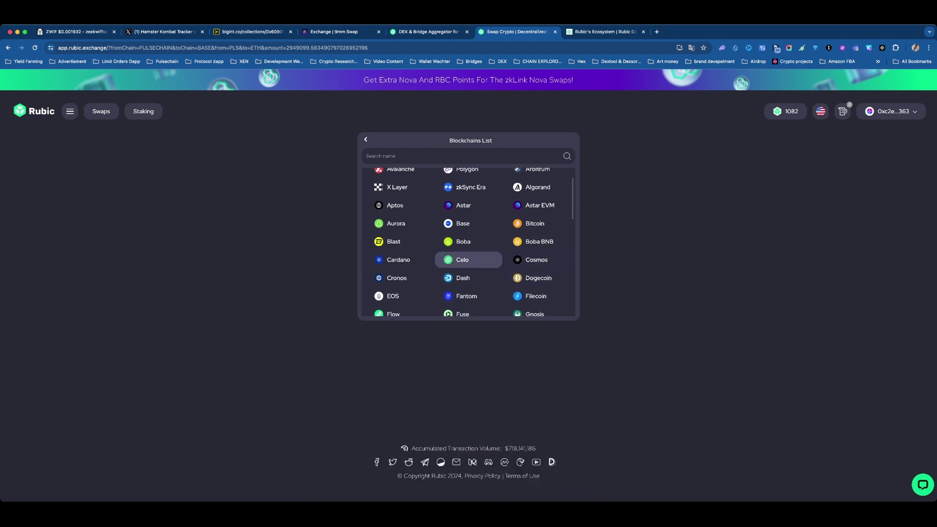
{"action": "scroll", "coordinate": [468, 273], "scroll_direction": "down", "scroll_amount": 8}
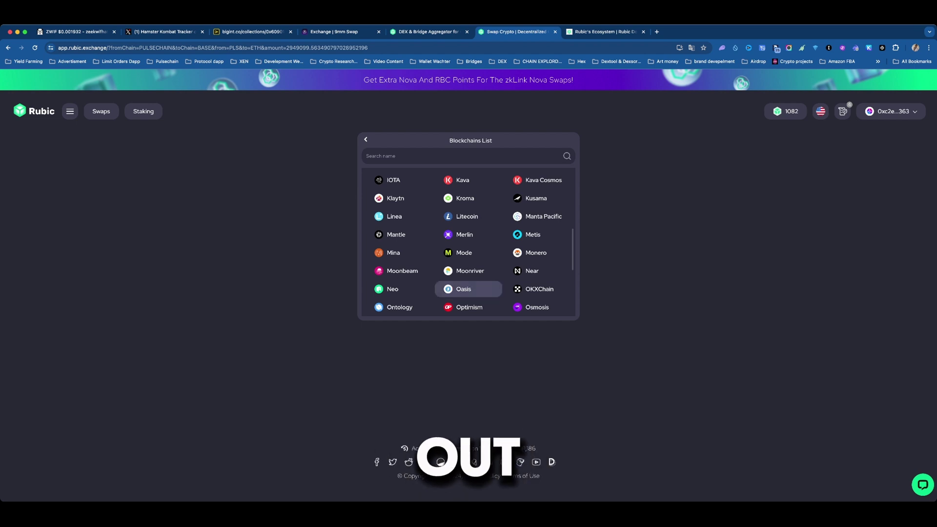
{"action": "scroll", "coordinate": [468, 288], "scroll_direction": "down", "scroll_amount": 3}
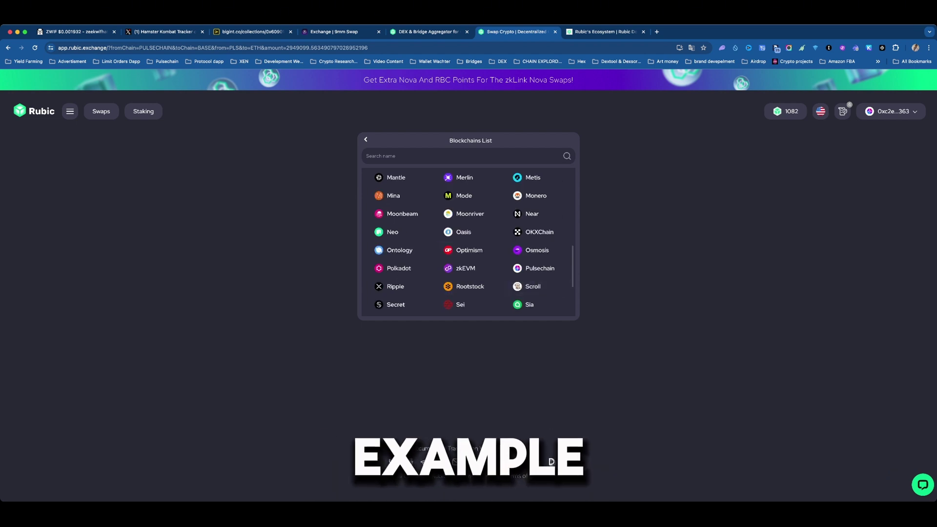
{"action": "scroll", "coordinate": [468, 217], "scroll_direction": "up", "scroll_amount": 6}
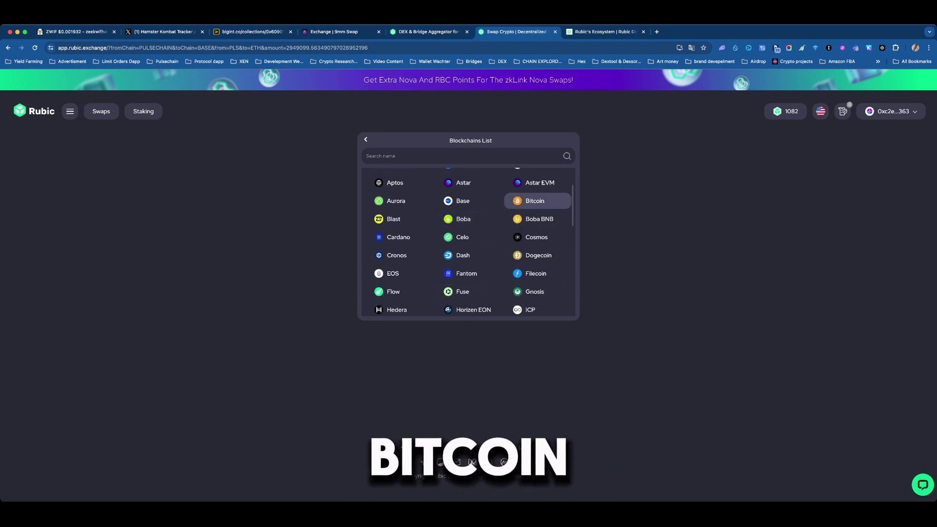
{"action": "left_click", "coordinate": [535, 201]}
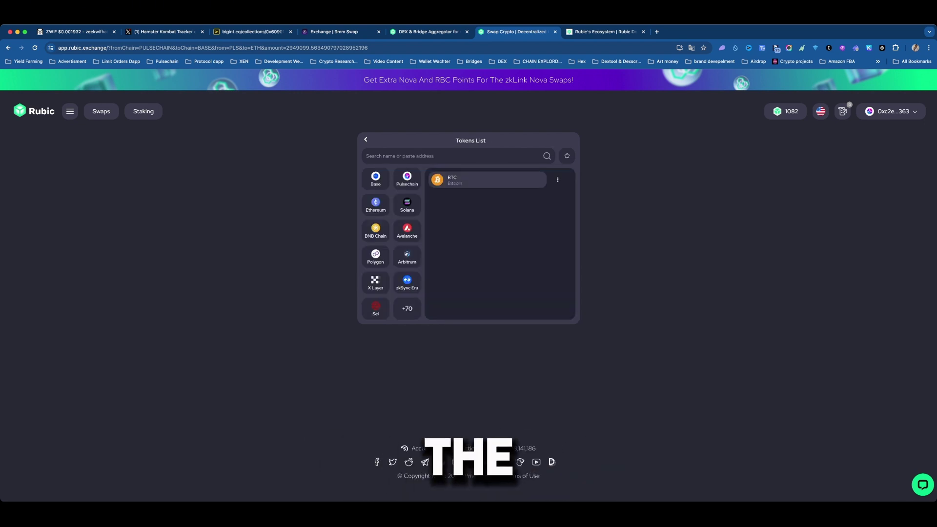
{"action": "left_click", "coordinate": [487, 180]}
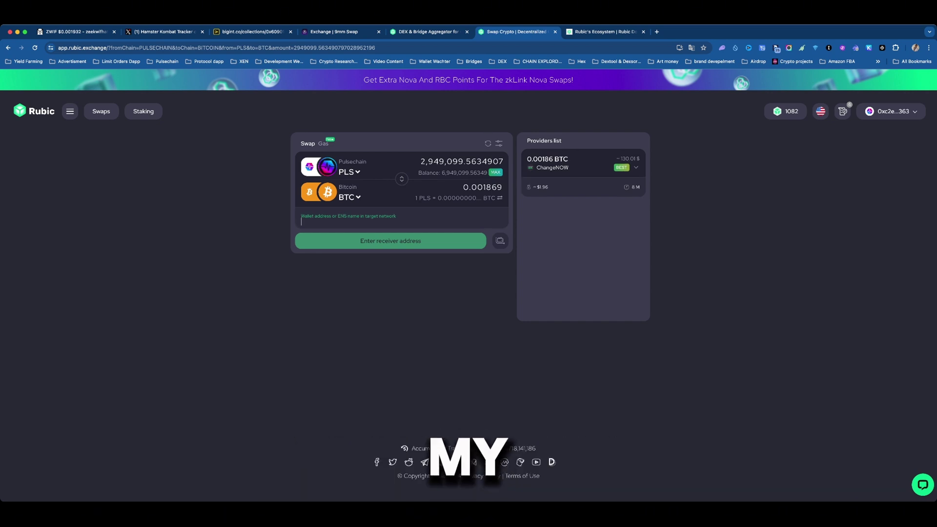
Change the token to receive to APT on the Aptos network and activate the receiver wallet address field.
{"action": "left_click", "coordinate": [349, 197]}
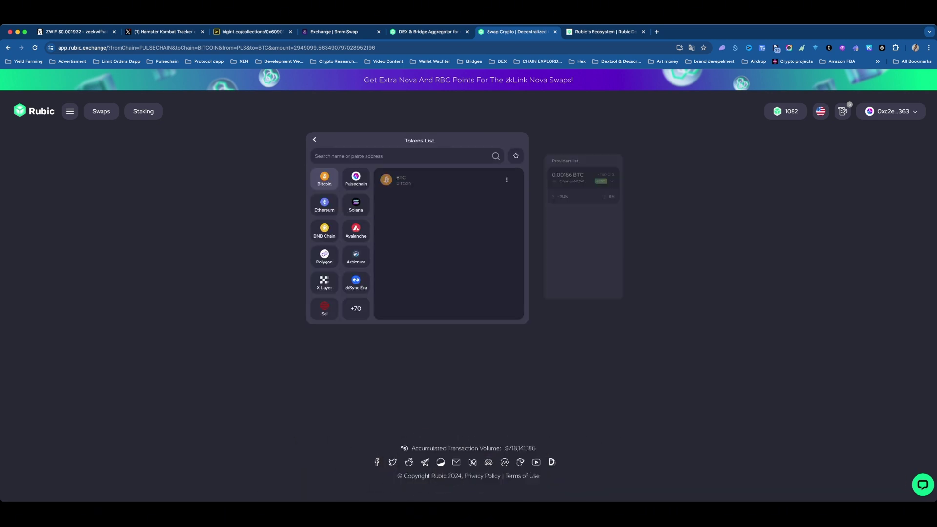
{"action": "left_click", "coordinate": [410, 307]}
{"action": "scroll", "coordinate": [408, 307], "scroll_direction": "down", "scroll_amount": 3}
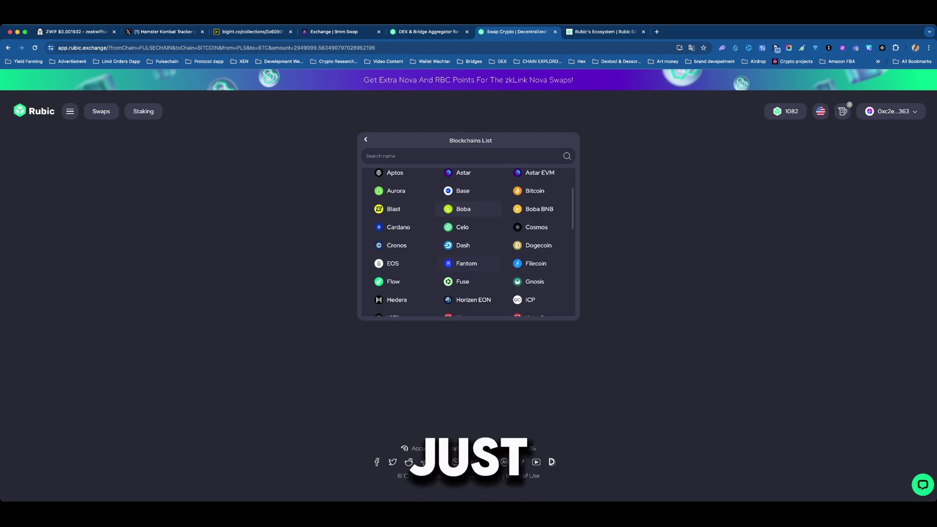
{"action": "scroll", "coordinate": [408, 306], "scroll_direction": "up", "scroll_amount": 3}
{"action": "left_click", "coordinate": [395, 205]}
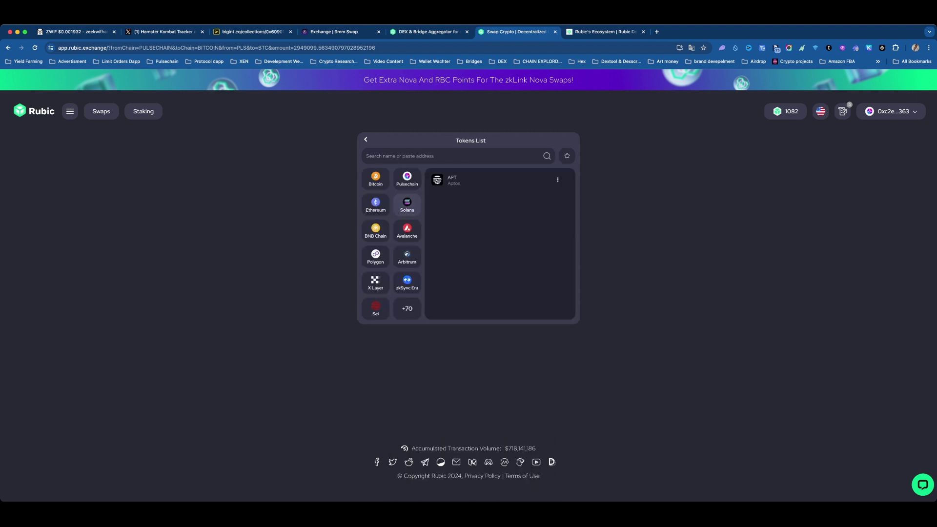
{"action": "left_click", "coordinate": [452, 179]}
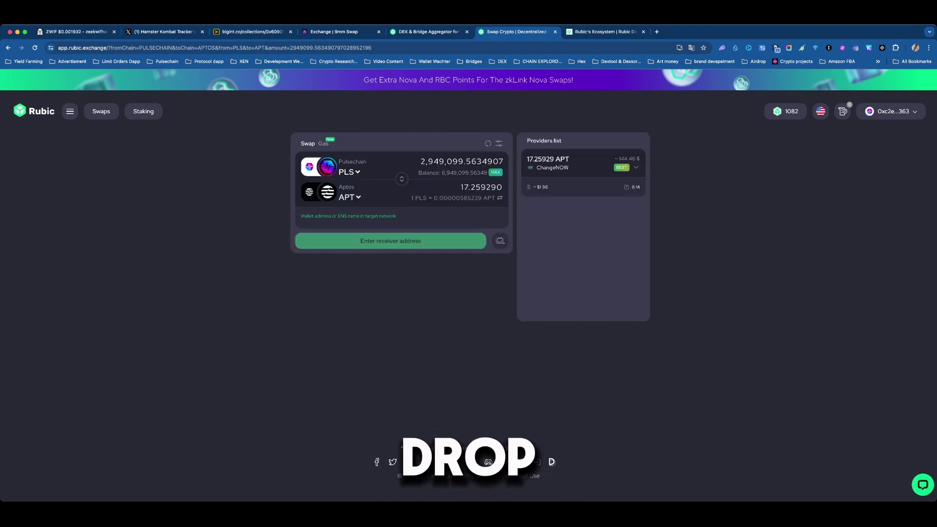
{"action": "left_click", "coordinate": [302, 221]}
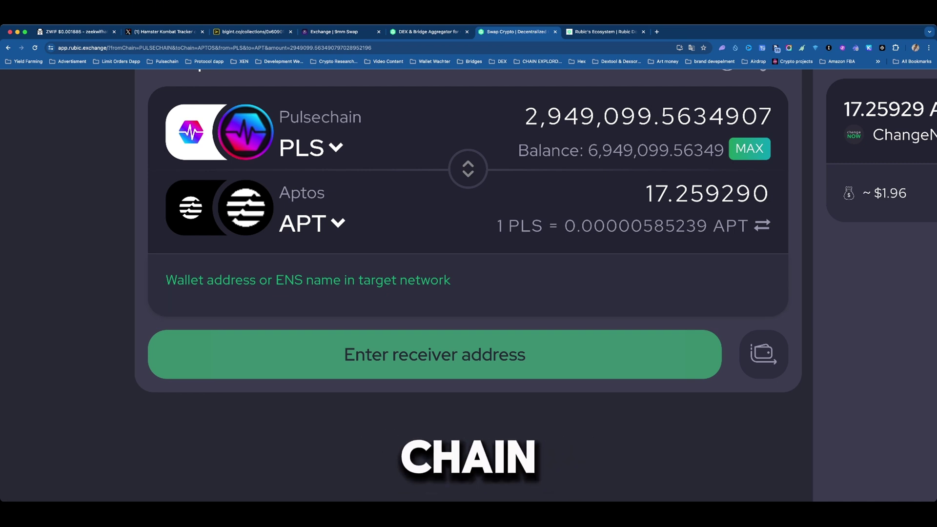
Set the token to receive to ETH on the zkSync Era network from the full blockchain list.
{"action": "scroll", "coordinate": [369, 184], "scroll_direction": "down", "scroll_amount": 5}
{"action": "left_click", "coordinate": [351, 197]}
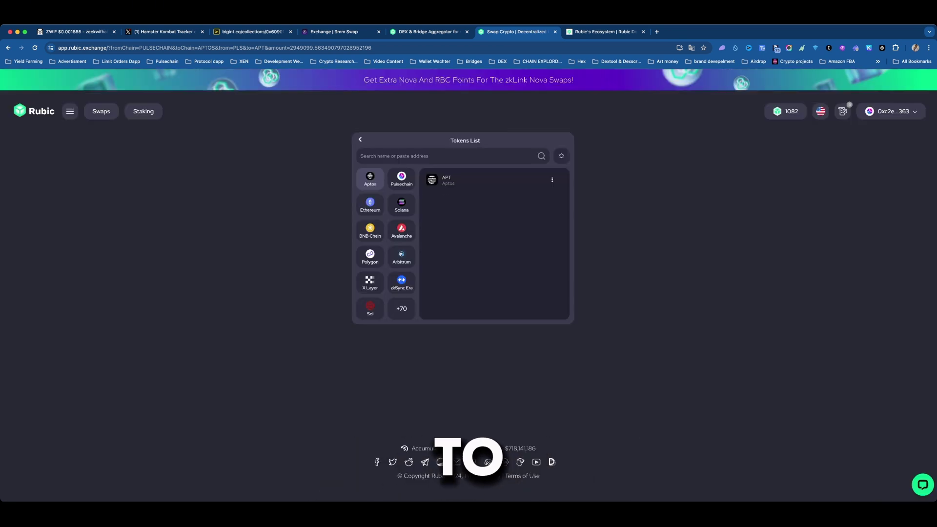
{"action": "left_click", "coordinate": [407, 308]}
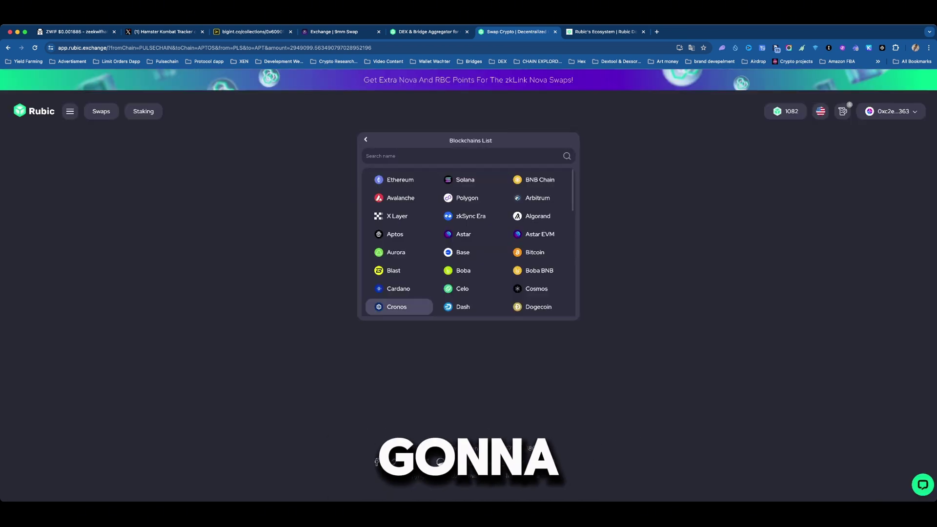
{"action": "left_click", "coordinate": [466, 215]}
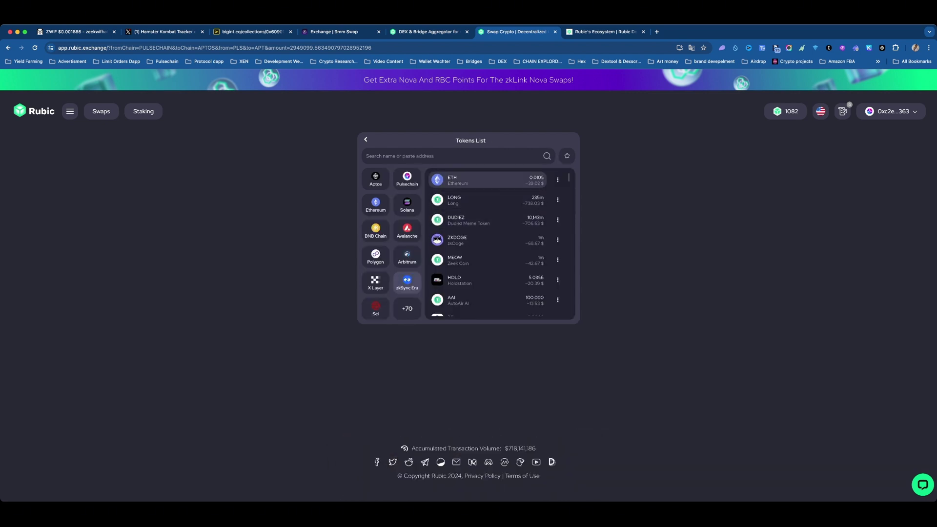
{"action": "left_click", "coordinate": [488, 180]}
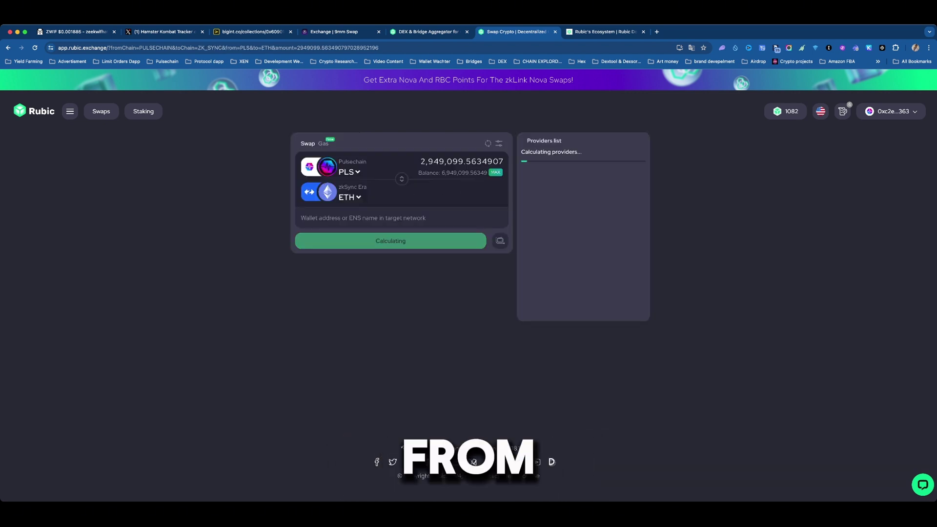